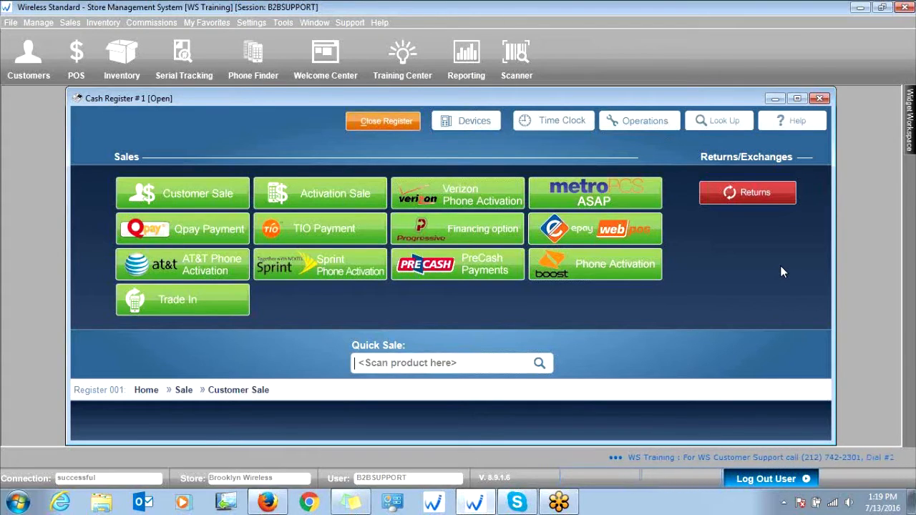
# Start a return with receipt, check the lookup by receipt number and return to the search by parameters
pyautogui.click(743, 194)
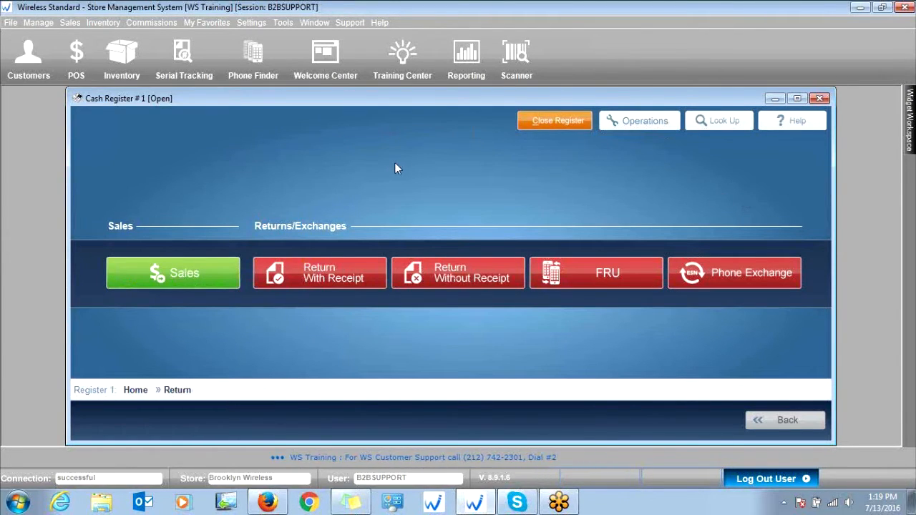
pyautogui.click(323, 270)
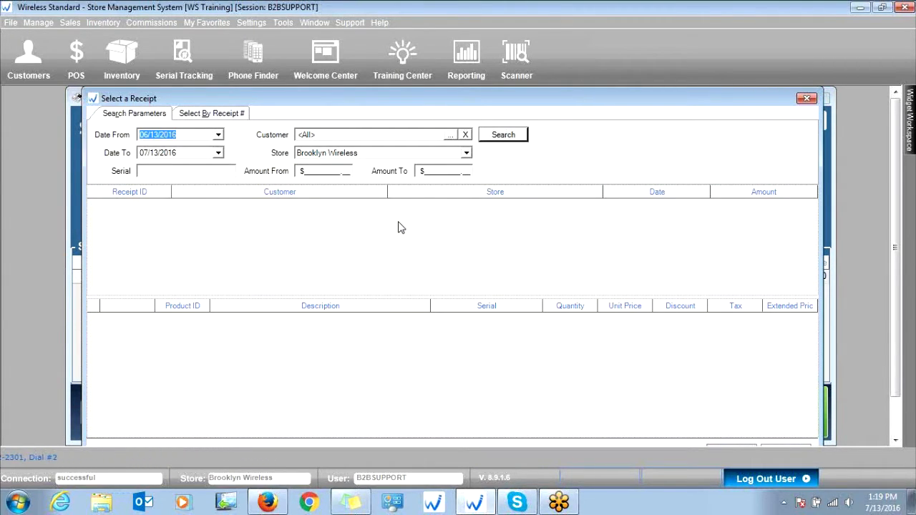
pyautogui.click(221, 115)
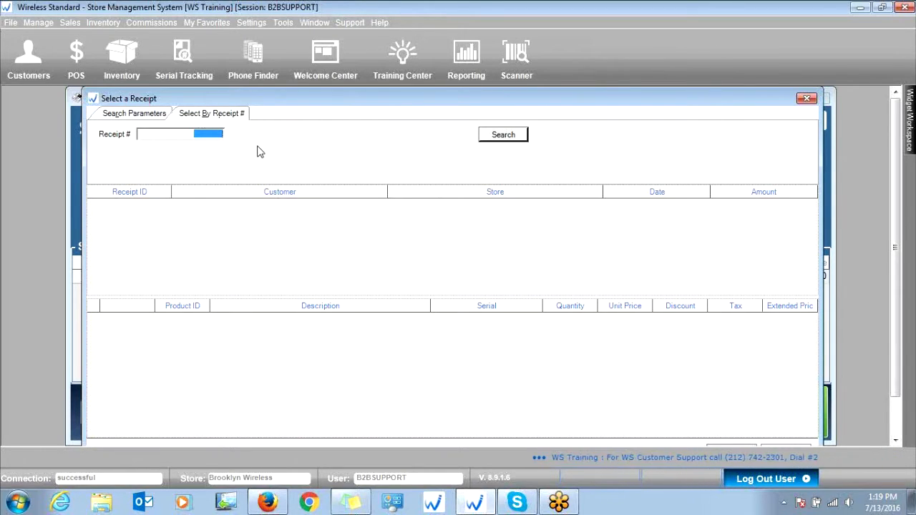
pyautogui.click(138, 116)
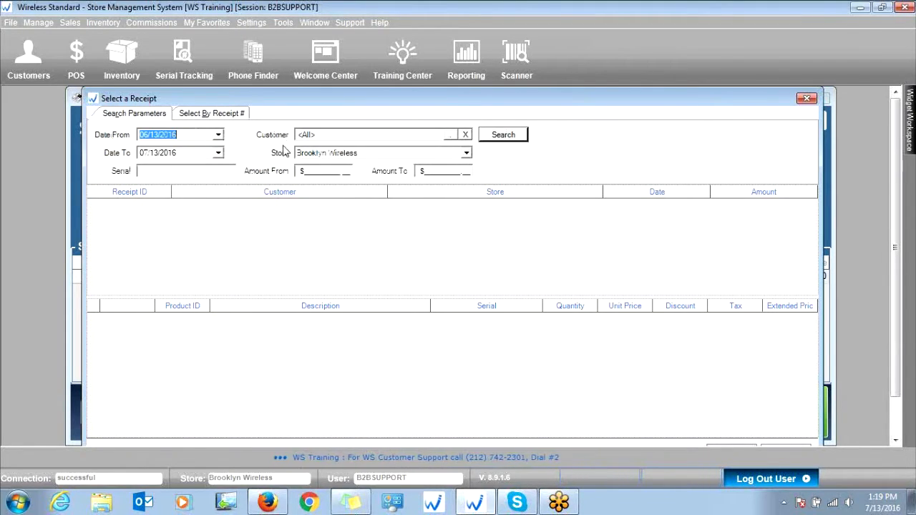
# Search Brooklyn Wireless receipts dated 06/11/2016 to 07/13/2016 and view the items on two of the listed receipts
pyautogui.click(465, 155)
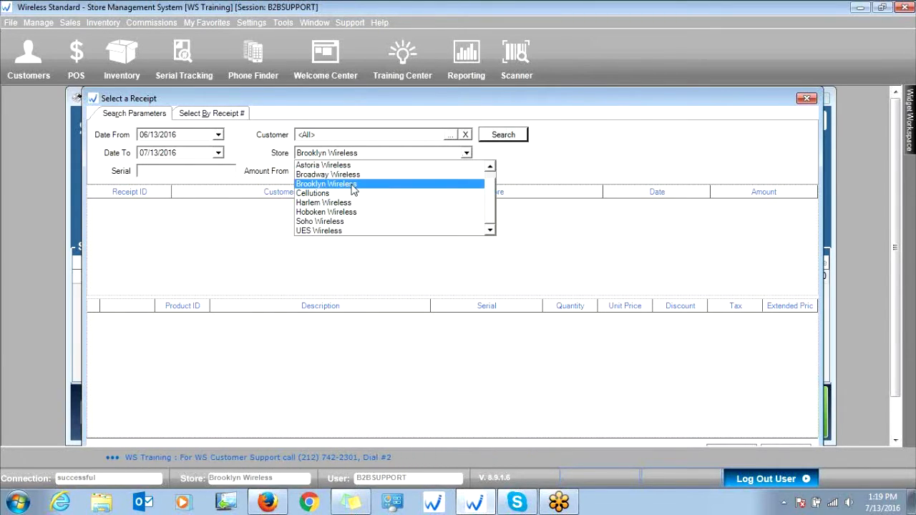
pyautogui.click(343, 179)
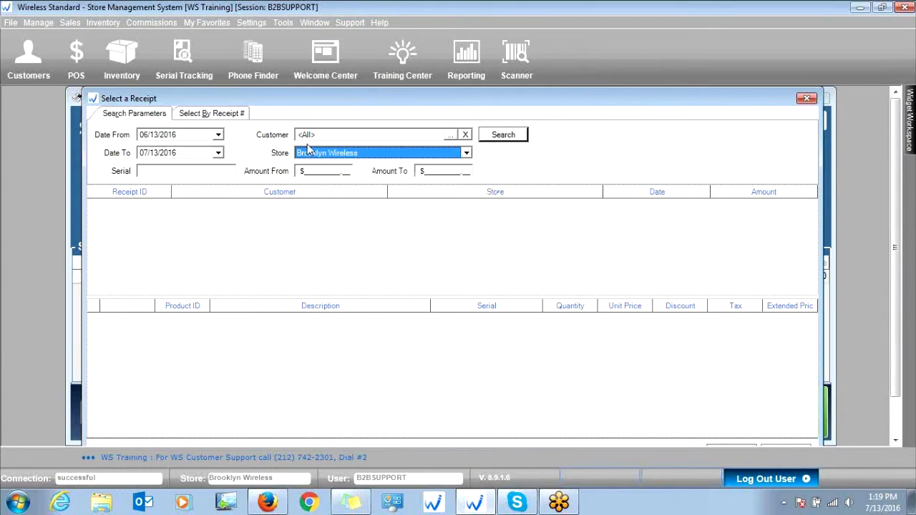
pyautogui.click(219, 136)
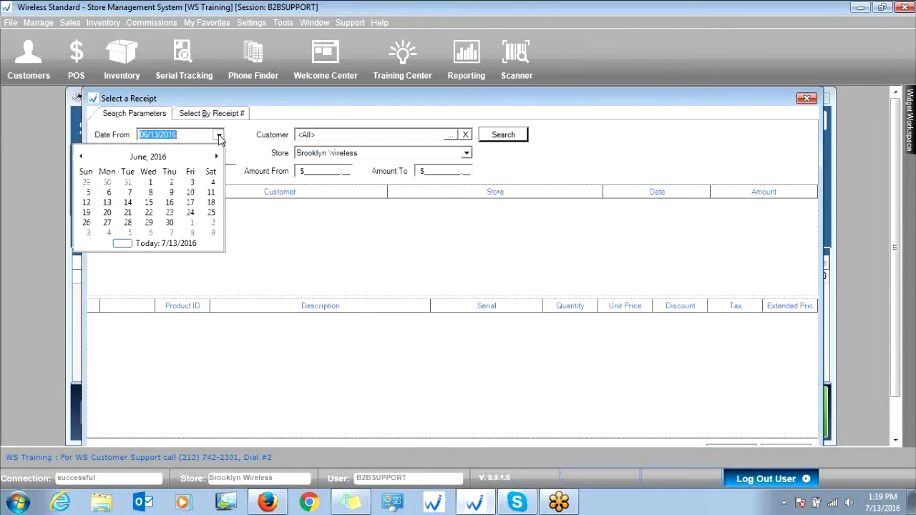
pyautogui.click(211, 193)
pyautogui.click(218, 153)
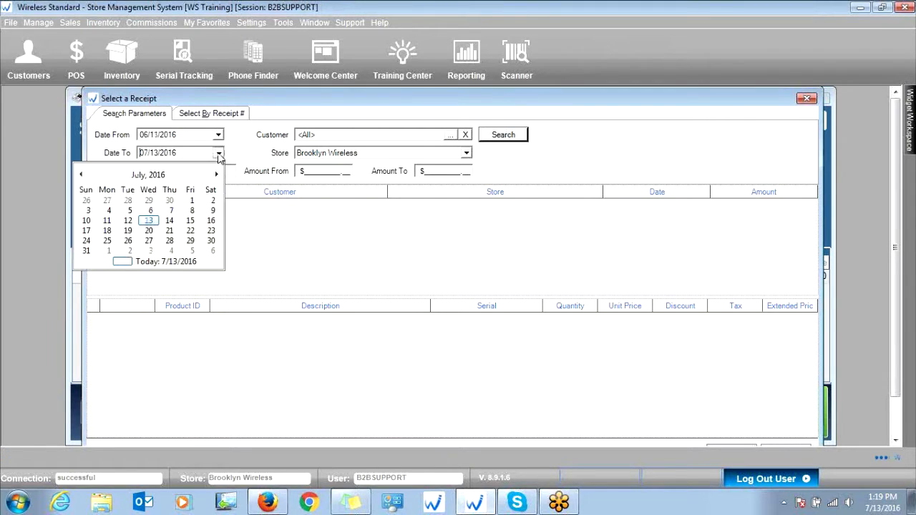
pyautogui.click(148, 222)
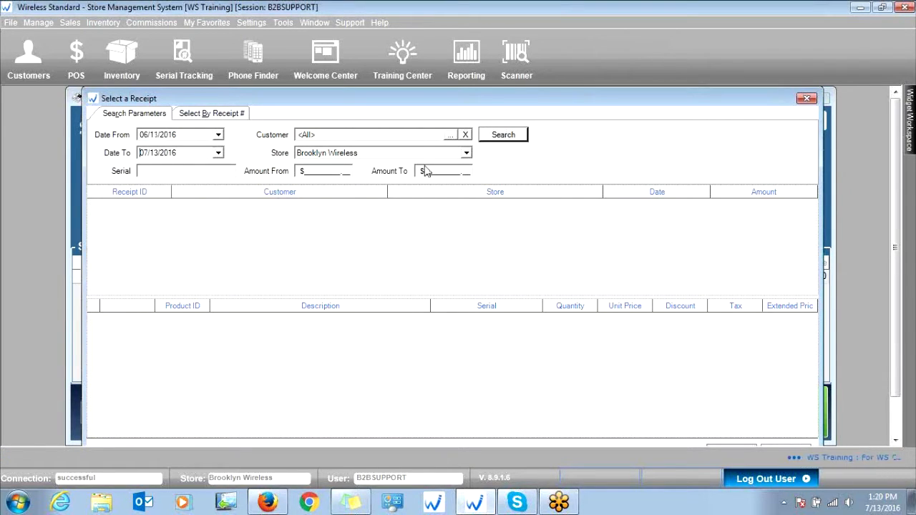
pyautogui.click(504, 135)
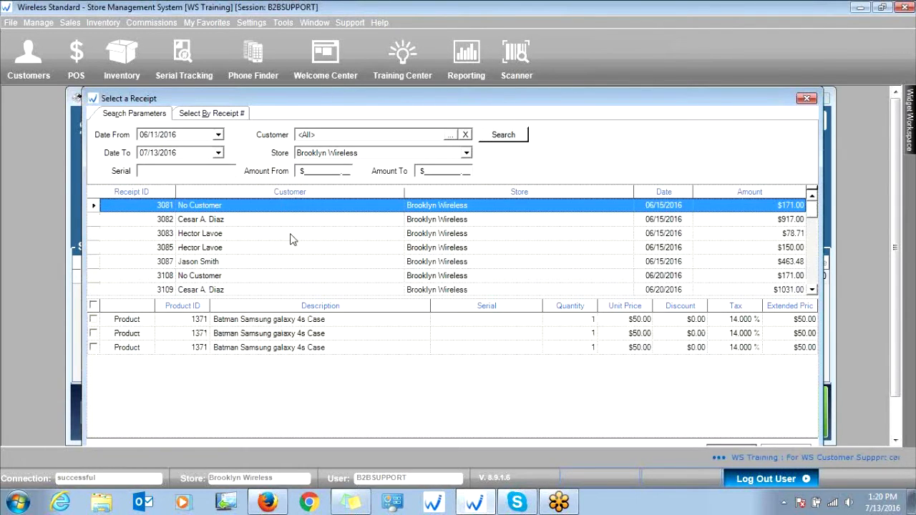
pyautogui.click(166, 219)
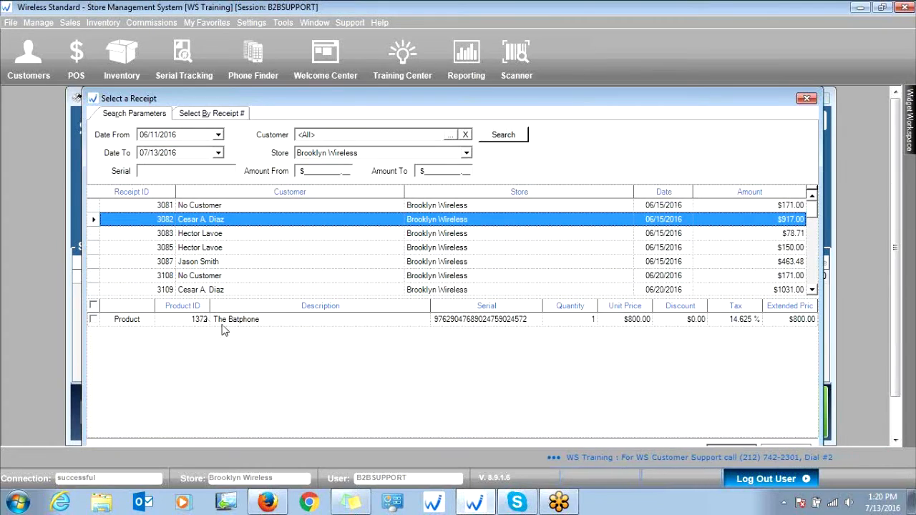
pyautogui.click(229, 261)
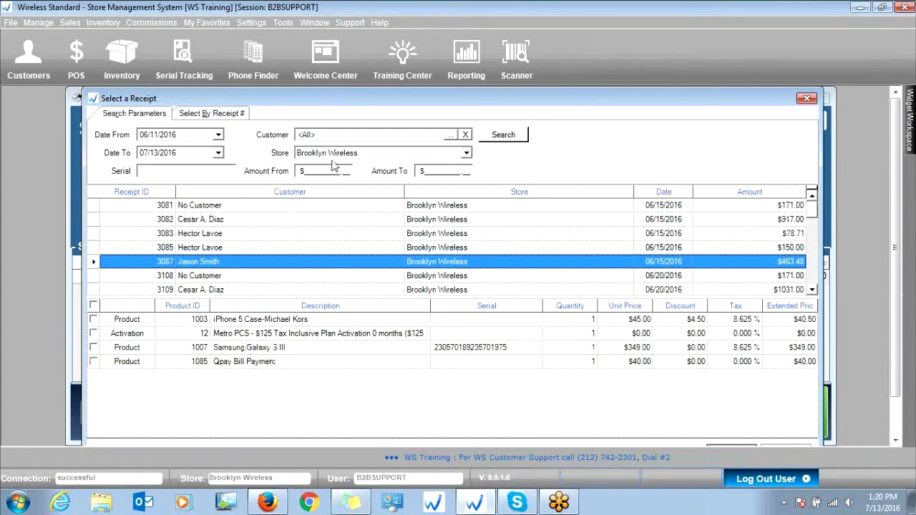
# Look up the sale to return by entering its receipt number
pyautogui.click(227, 113)
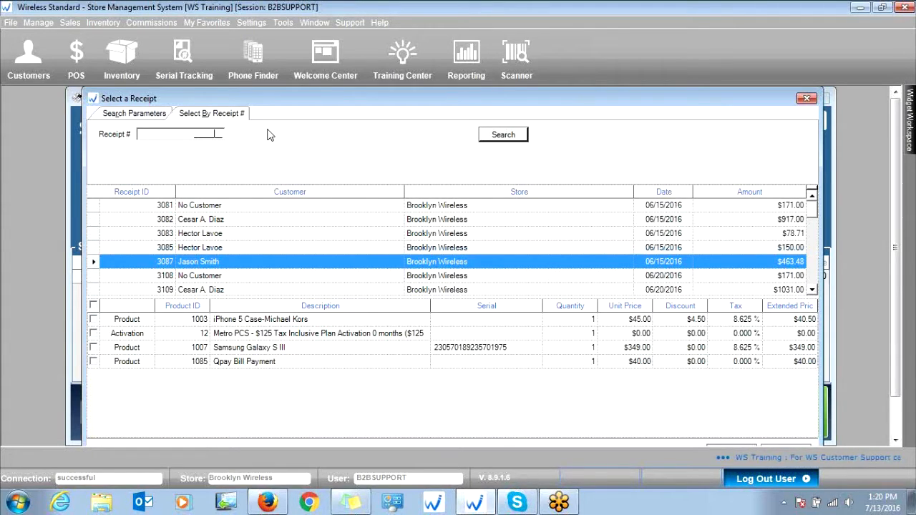
pyautogui.write('3242')
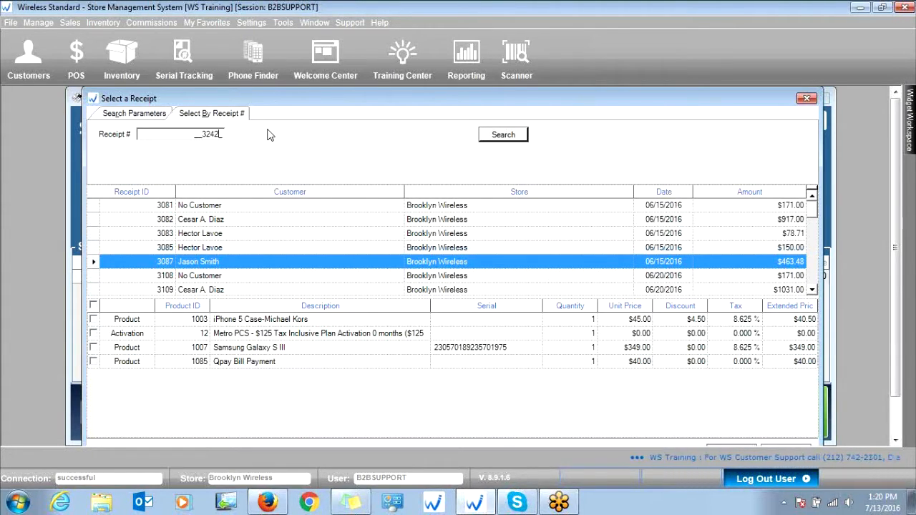
pyautogui.press('Return')
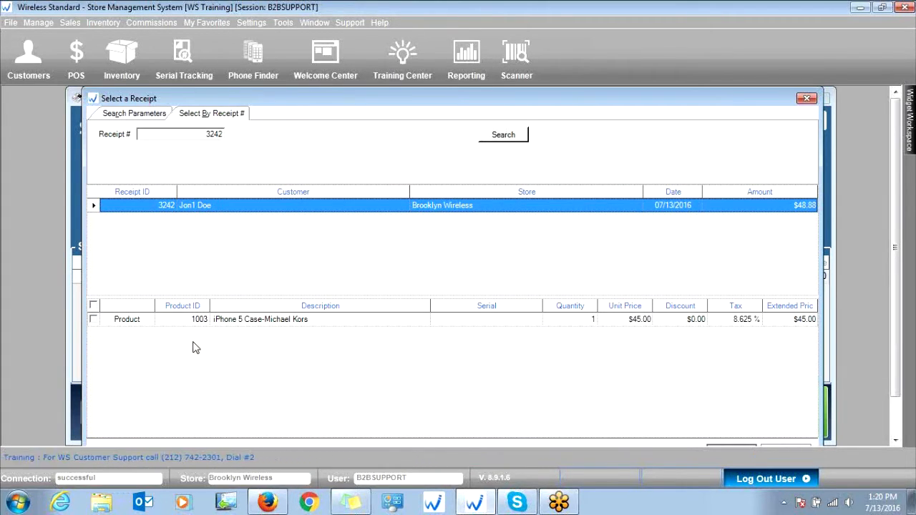
# Select the iPhone 5 Case-Michael Kors on the found receipt and load it into the return transaction
pyautogui.click(882, 267)
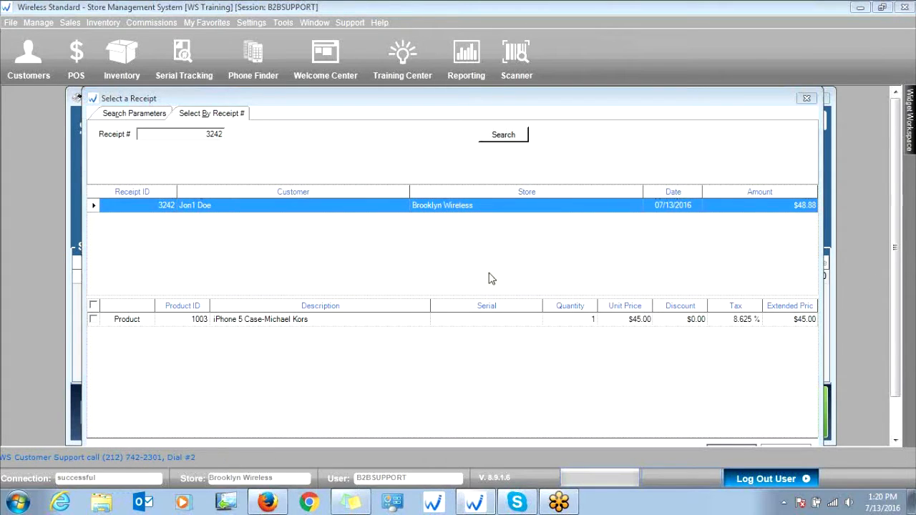
pyautogui.click(94, 321)
pyautogui.moveTo(542, 100); pyautogui.dragTo(491, 94)
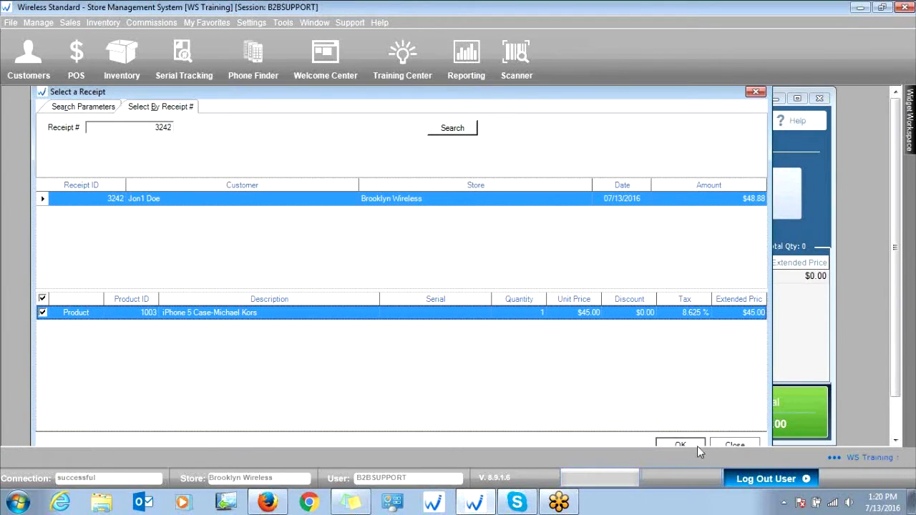
pyautogui.click(680, 444)
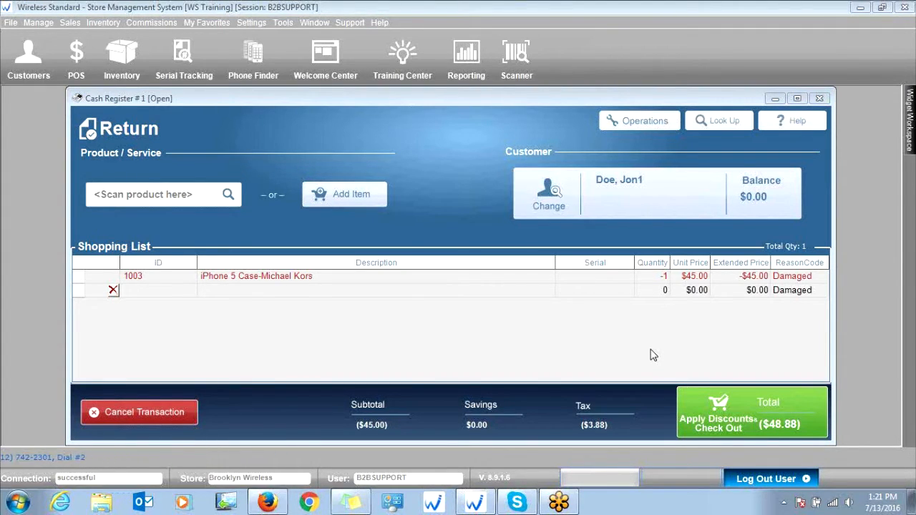
# Examine the refund tender options for the returned case and go back to the cart without paying out
pyautogui.click(756, 406)
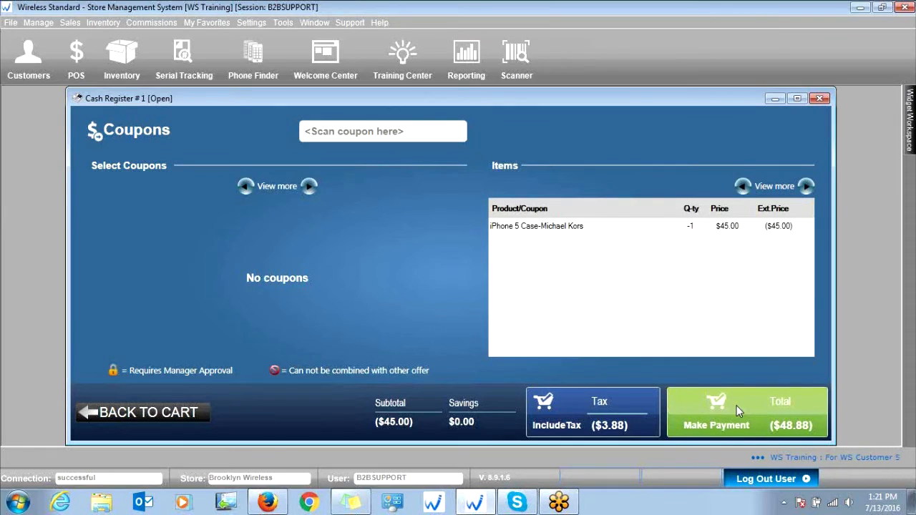
pyautogui.click(736, 406)
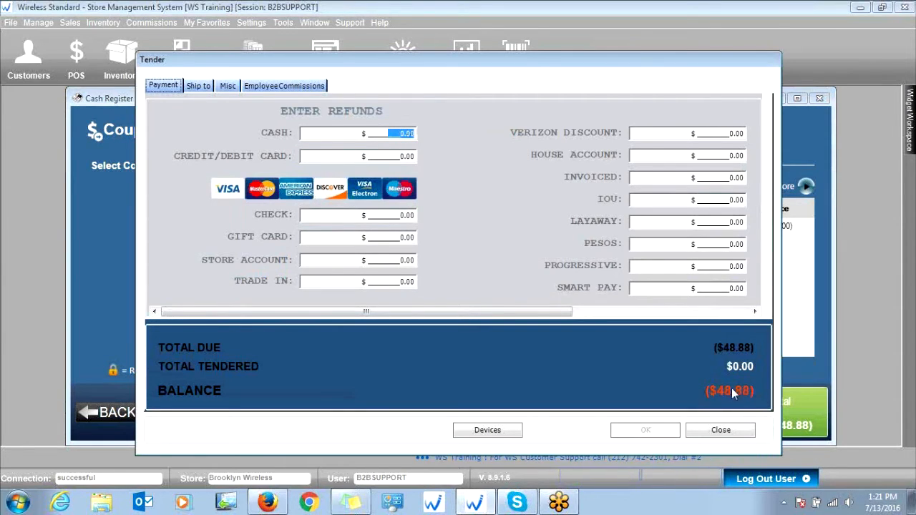
pyautogui.click(392, 155)
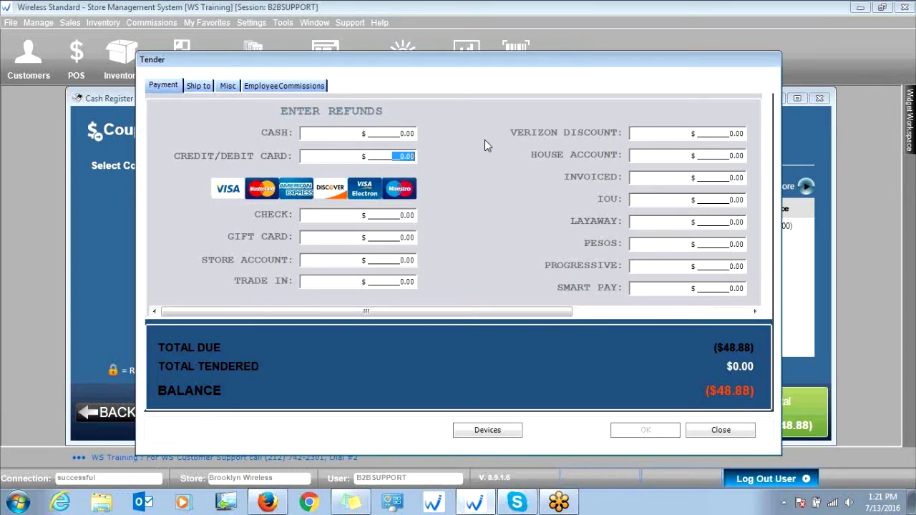
pyautogui.click(720, 430)
pyautogui.click(159, 417)
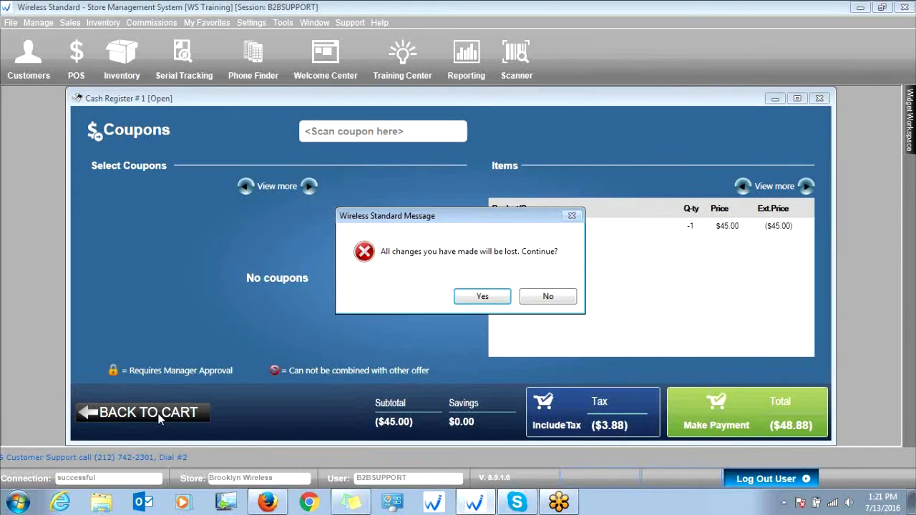
pyautogui.click(482, 298)
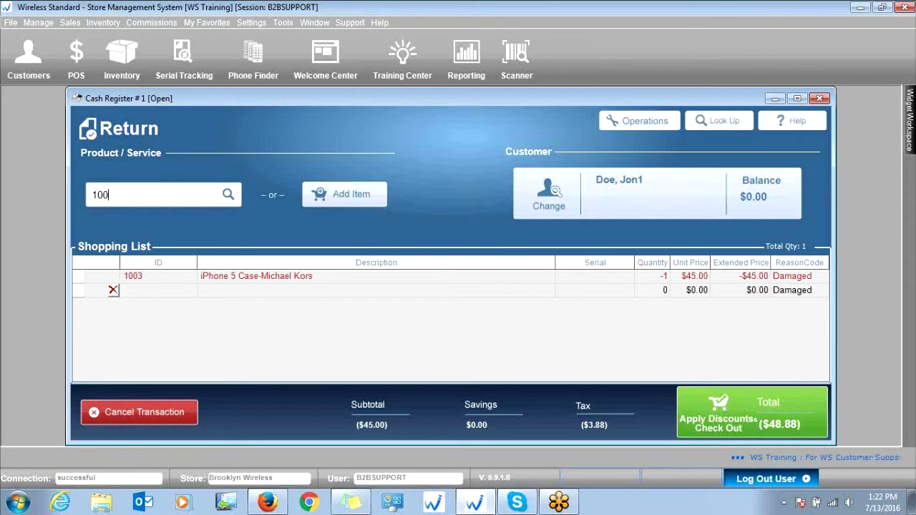
# Add product 1003 to the cart as the replacement item and proceed to discounts and checkout
pyautogui.write('3')
pyautogui.press('Return')
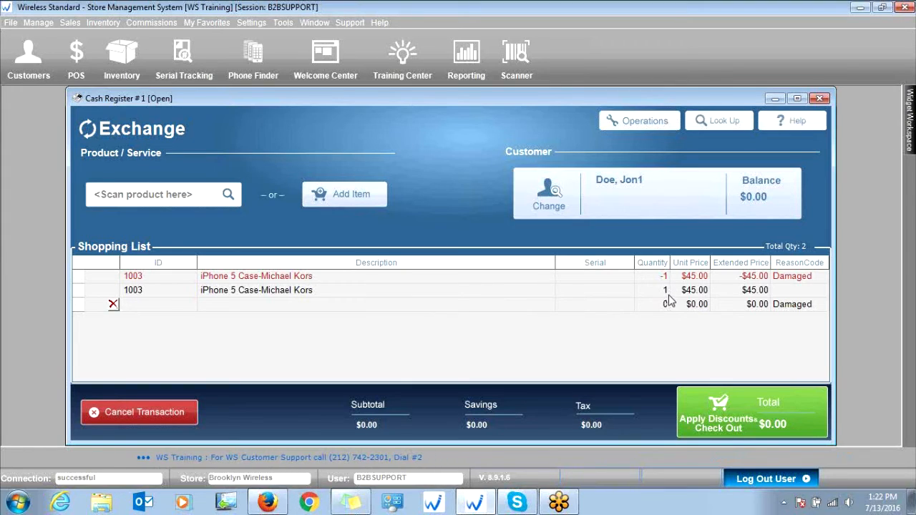
pyautogui.click(782, 414)
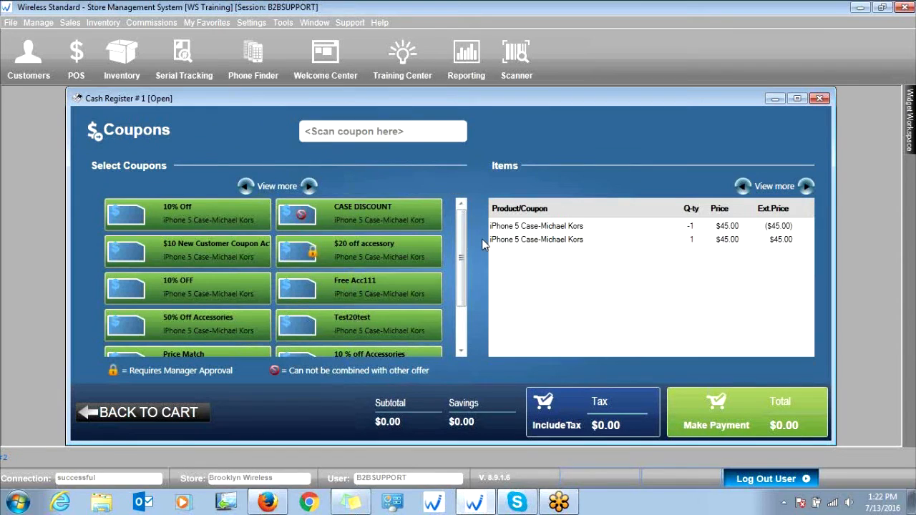
# Try the 10% Off coupon on the replacement case, remove it, and leave the tender dialog without completing payment
pyautogui.moveTo(460, 242)
pyautogui.mouseDown()
pyautogui.moveTo(464, 262)
pyautogui.moveTo(461, 242)
pyautogui.mouseUp()
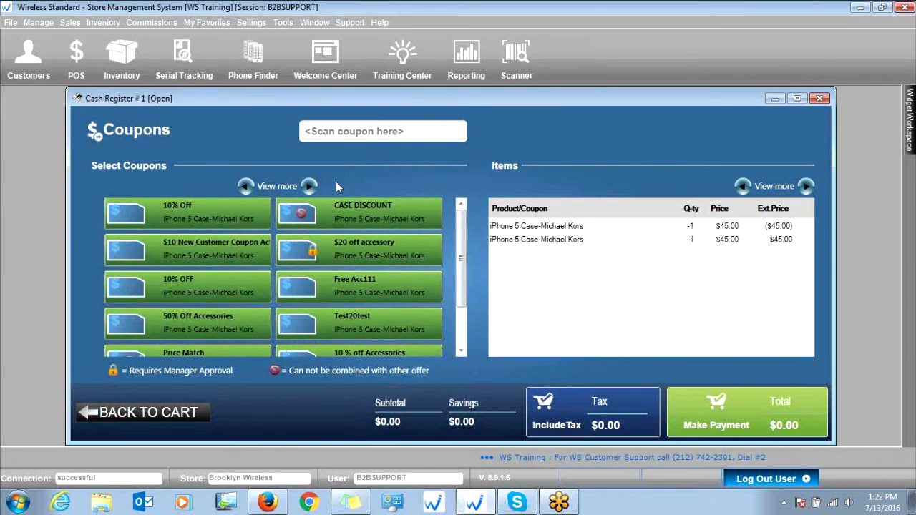
pyautogui.click(182, 218)
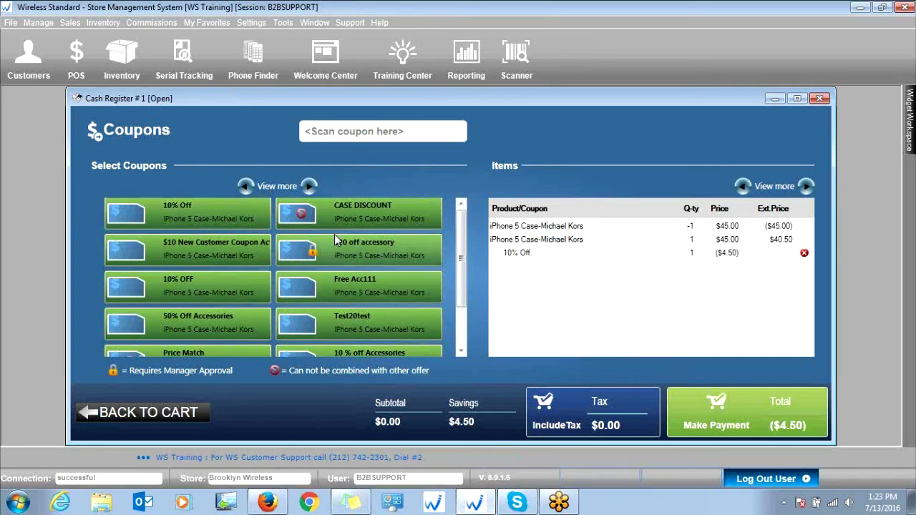
pyautogui.click(203, 215)
pyautogui.click(548, 296)
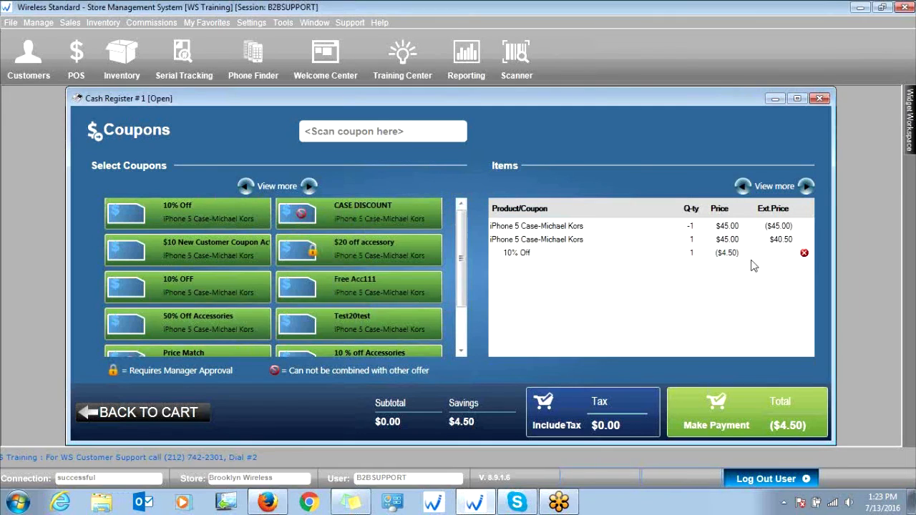
pyautogui.click(804, 255)
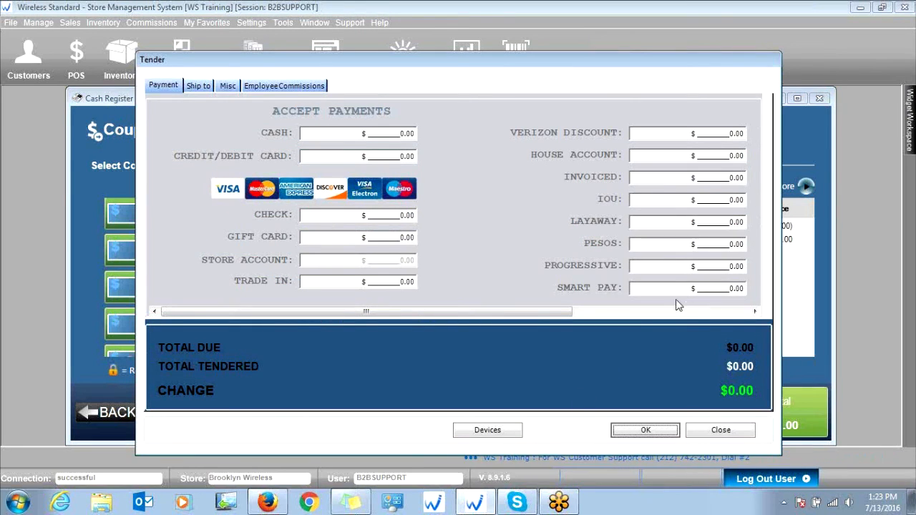
pyautogui.click(738, 429)
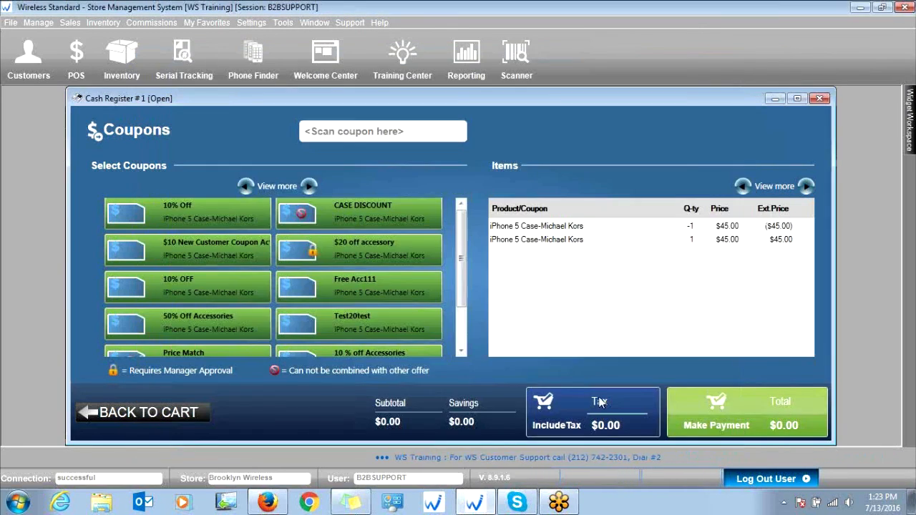